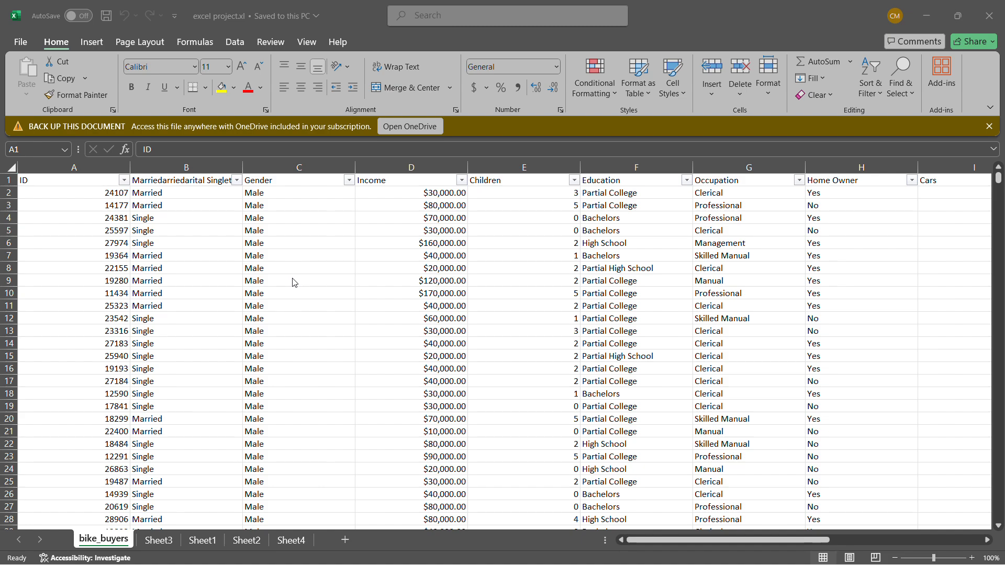
Look over the bike_buyers data and add a new blank worksheet to the workbook
scroll(251, 319, down, 11)
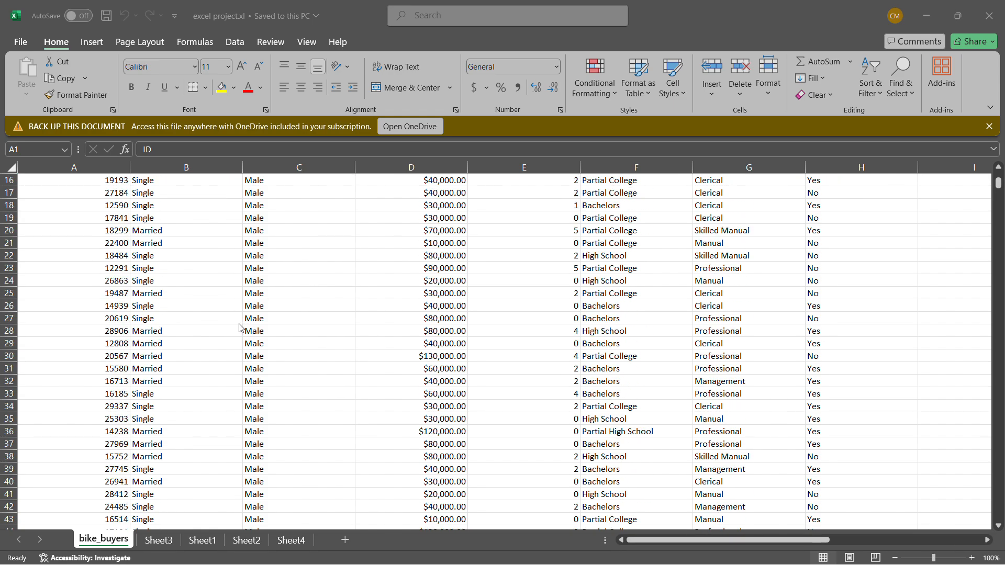
scroll(233, 319, up, 11)
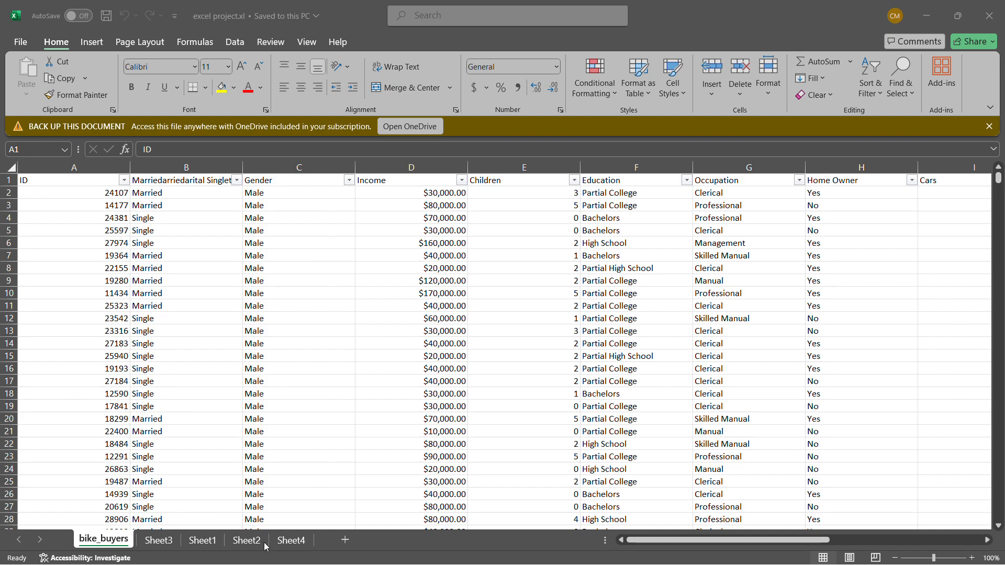
click(345, 540)
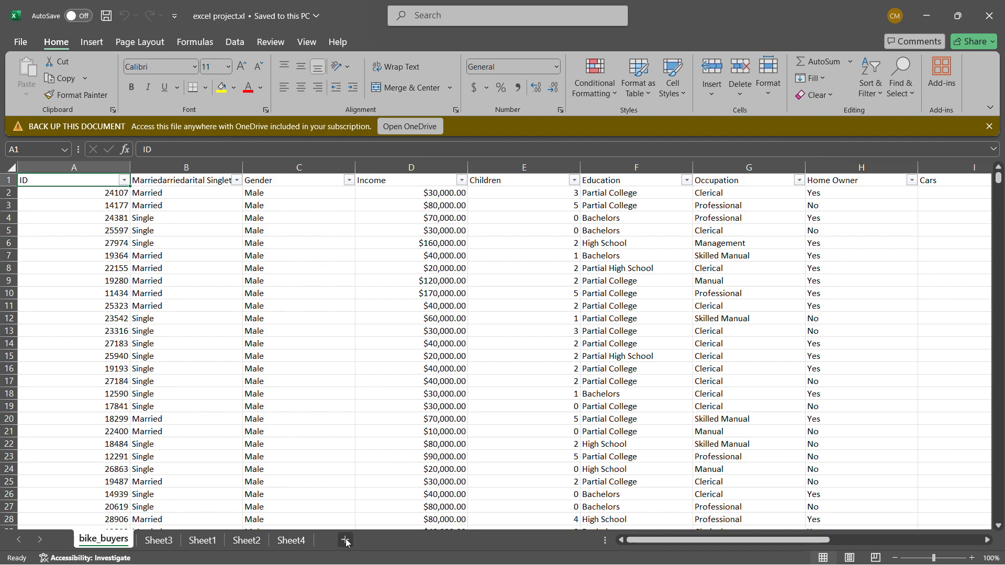
click(346, 540)
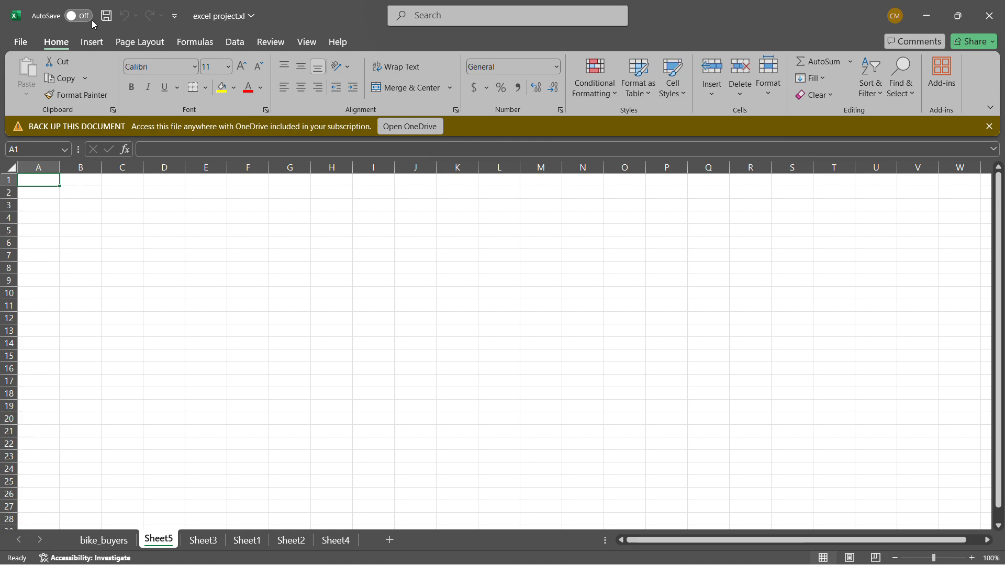
Insert a PivotTable at cell A1 of the new sheet, using the bike_buyers range A1:N1001 as its source
click(90, 46)
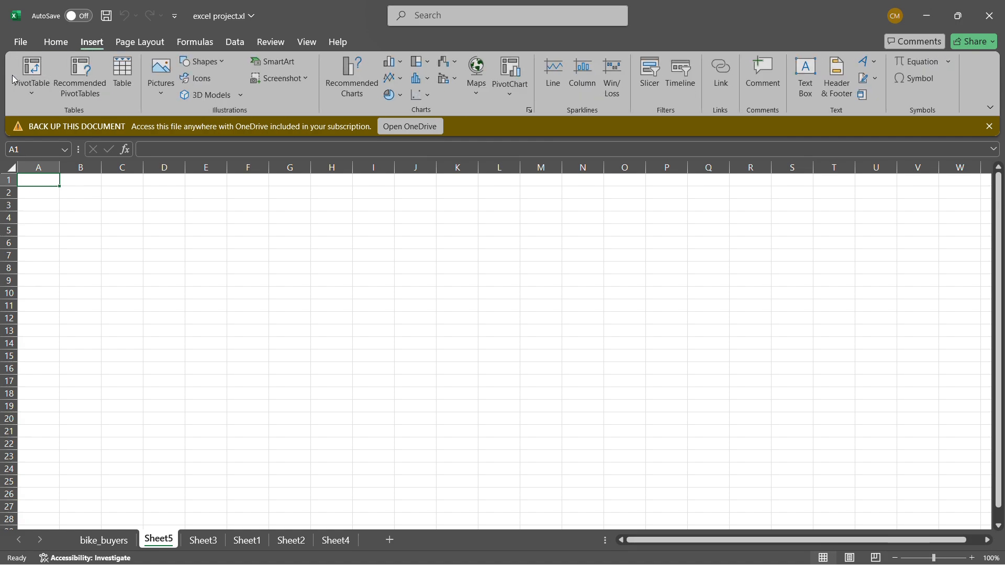
click(32, 71)
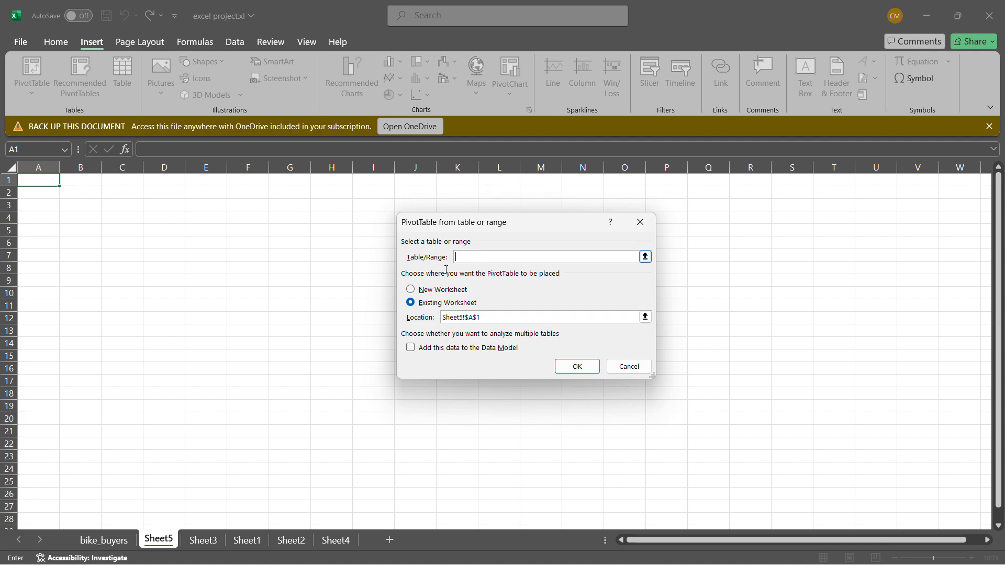
click(103, 540)
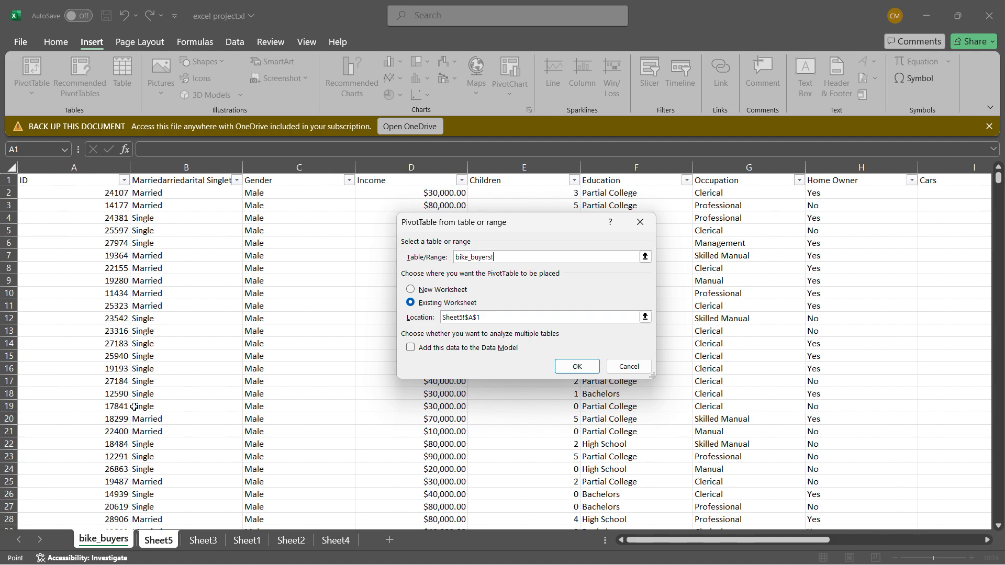
click(59, 178)
key(ctrl+shift+Right)
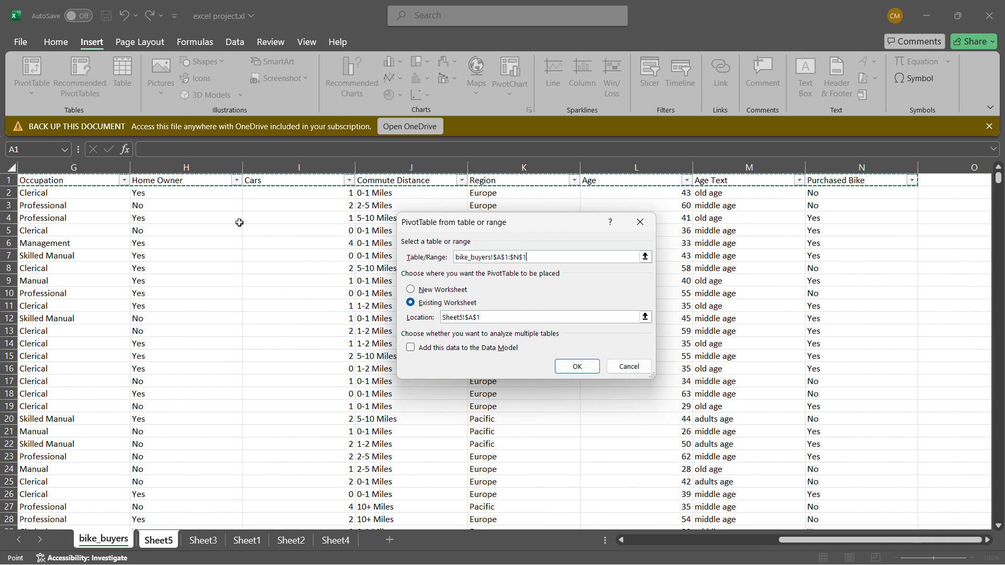
key(ctrl+shift+Down)
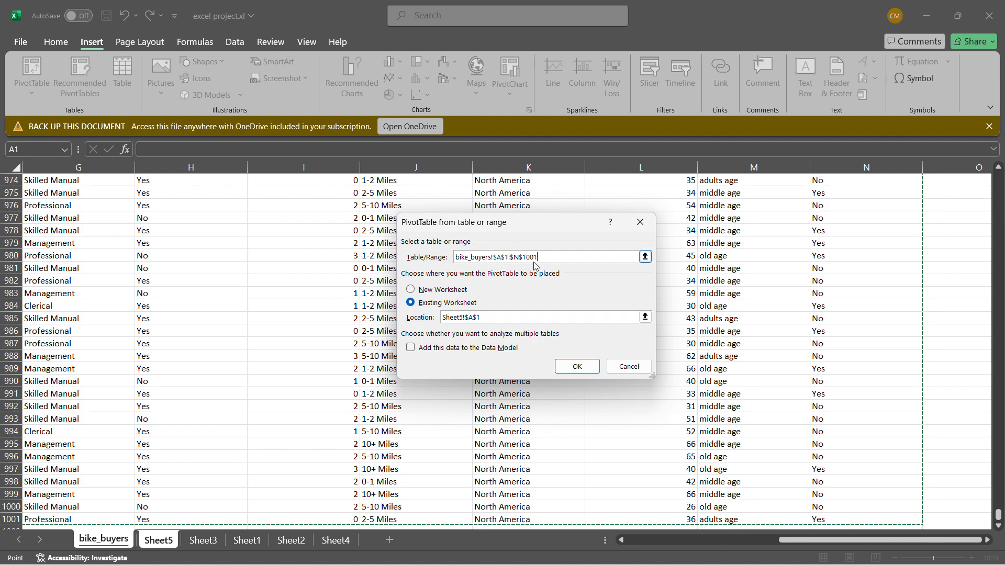
click(570, 365)
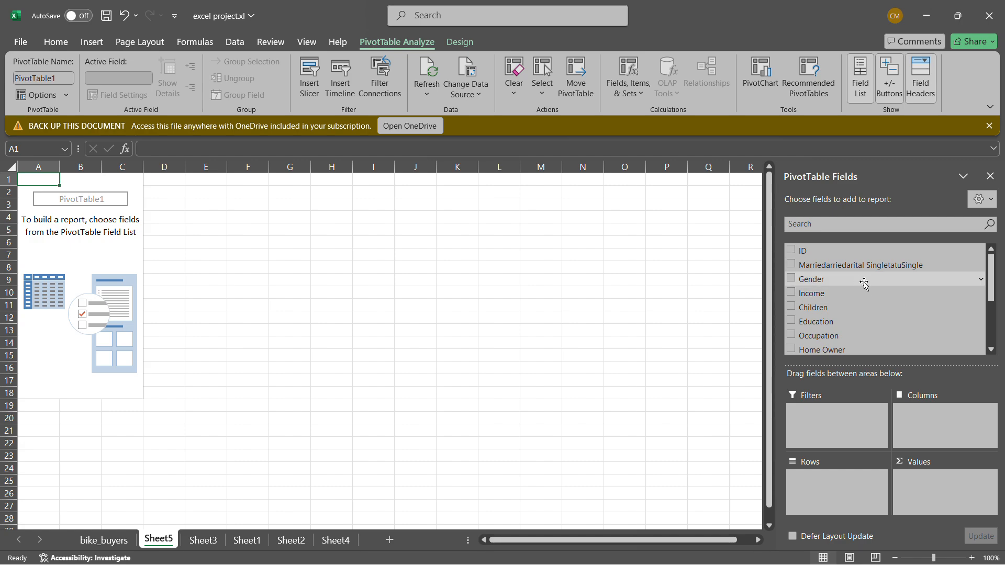
Add the Purchased Bike field to the PivotTable's Values area
scroll(869, 285, down, 3)
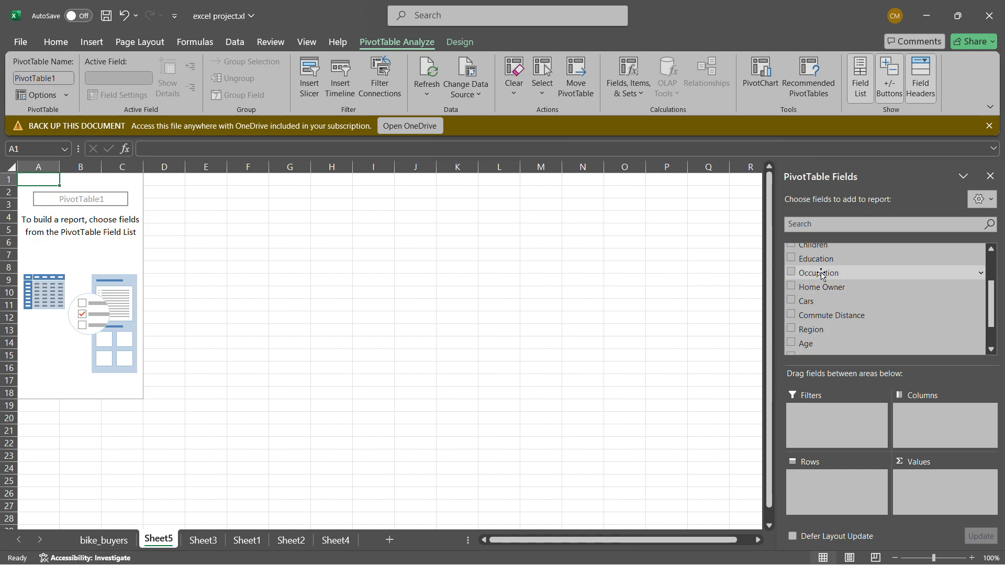
scroll(821, 273, up, 2)
scroll(820, 273, down, 2)
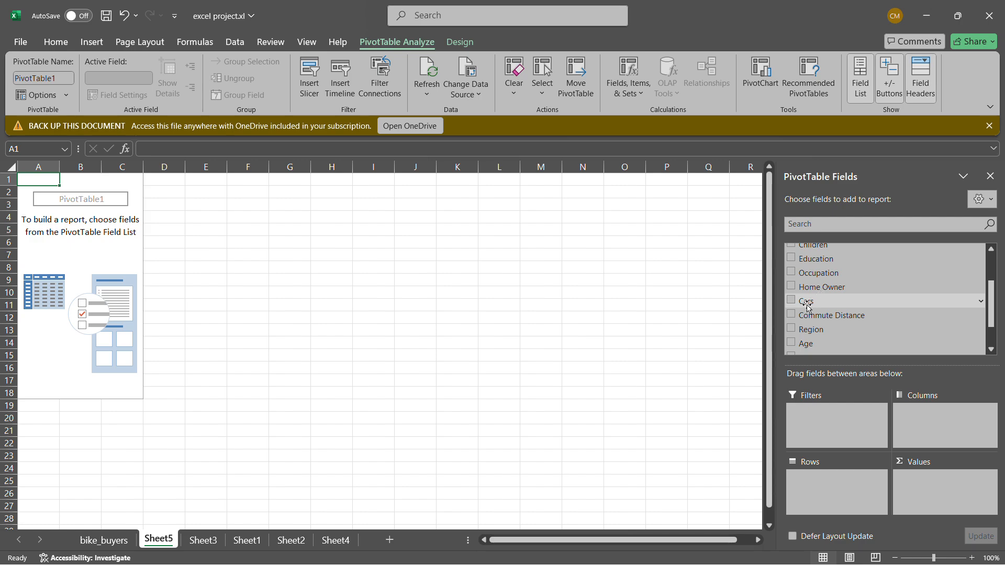
scroll(810, 312, down, 2)
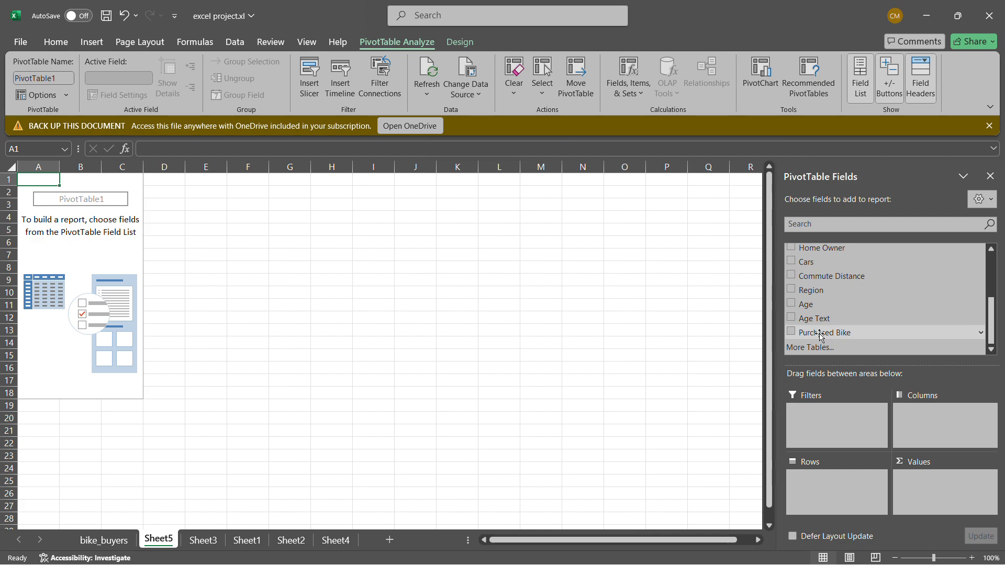
drag(820, 335, 936, 484)
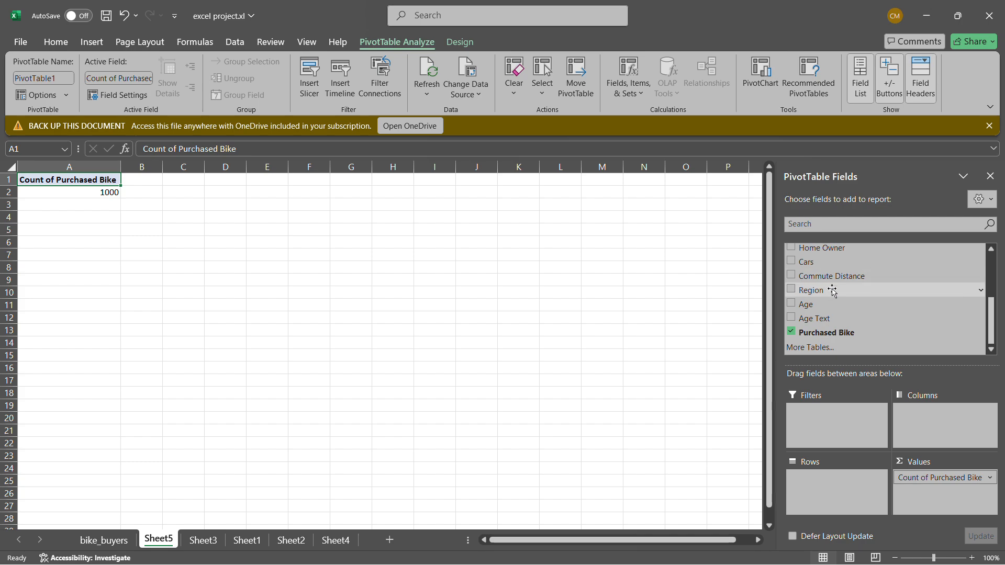
Add the Gender field to the PivotTable's Rows area
scroll(845, 306, up, 2)
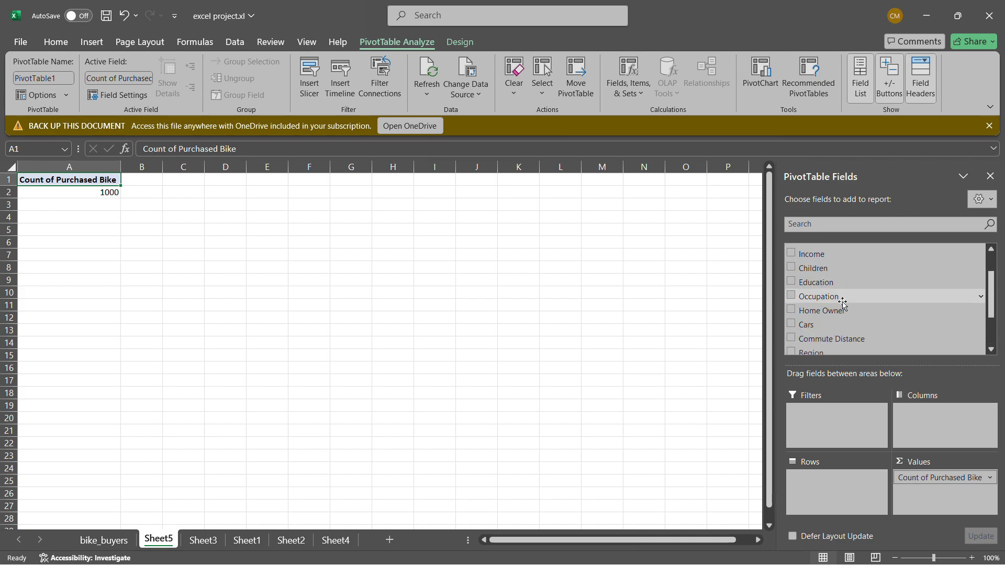
scroll(842, 303, up, 1)
scroll(842, 303, up, 1)
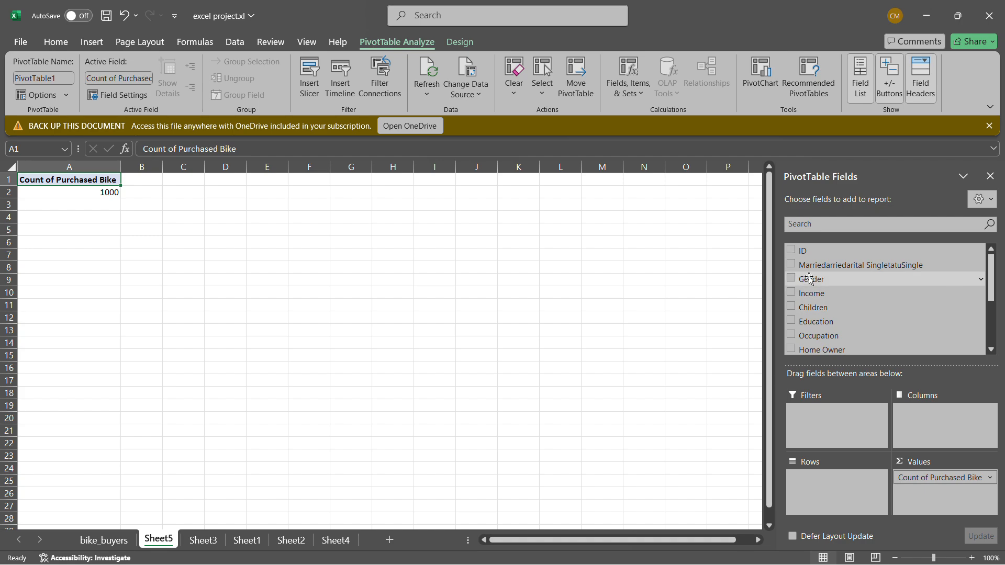
drag(809, 279, 824, 488)
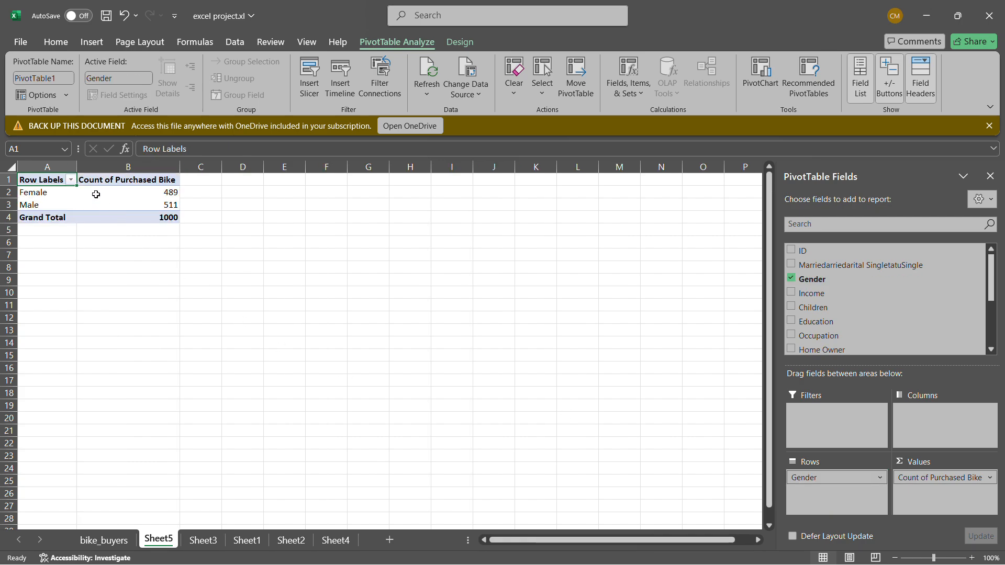
Change the Purchased Bike value field so that it is summarized by Sum
mouse_move(178, 212)
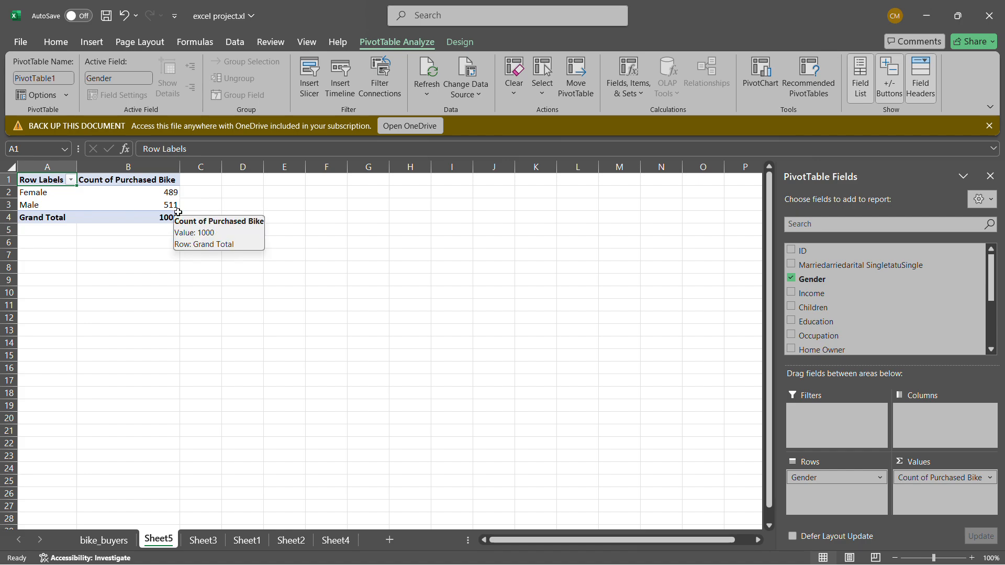
mouse_move(149, 198)
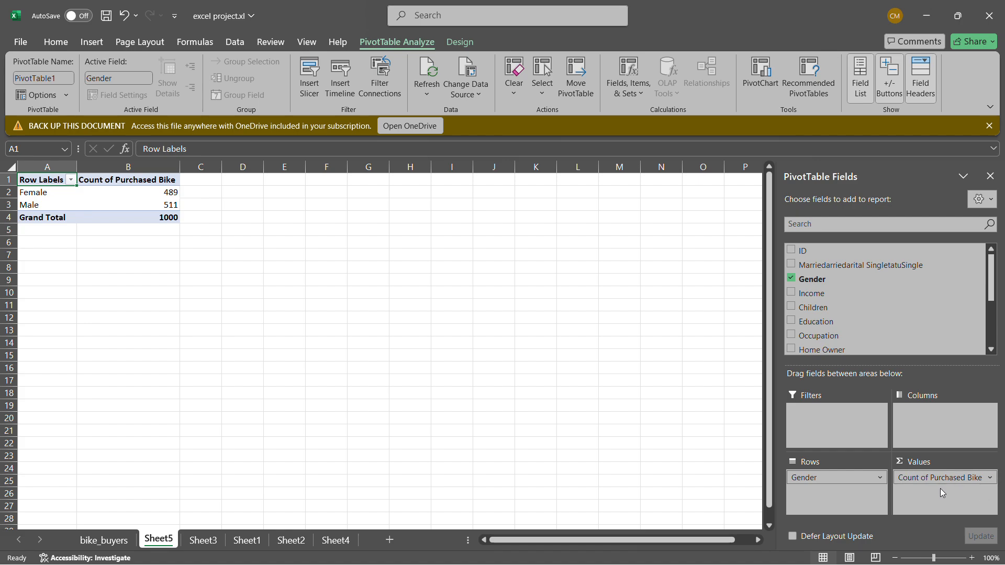
click(989, 478)
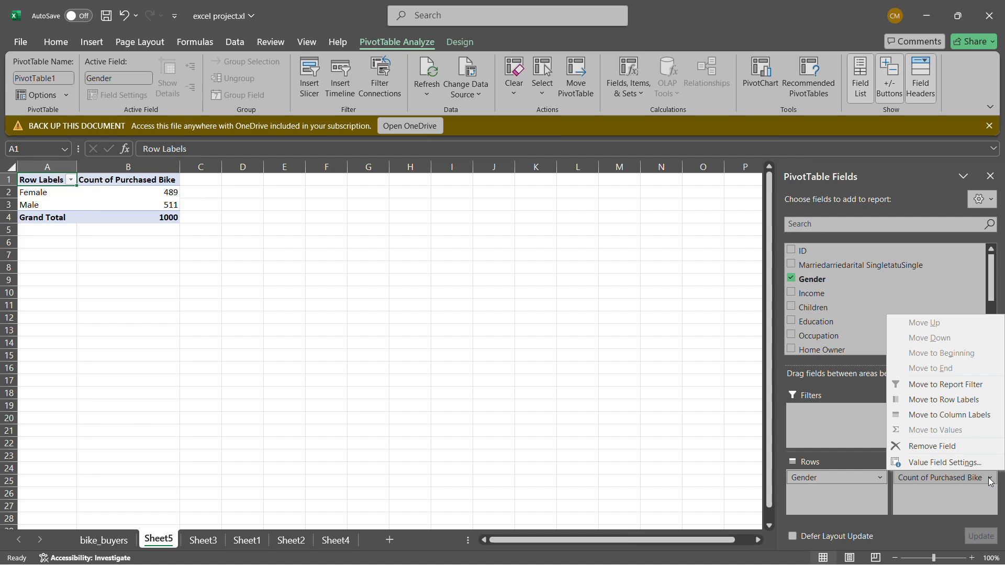
click(951, 463)
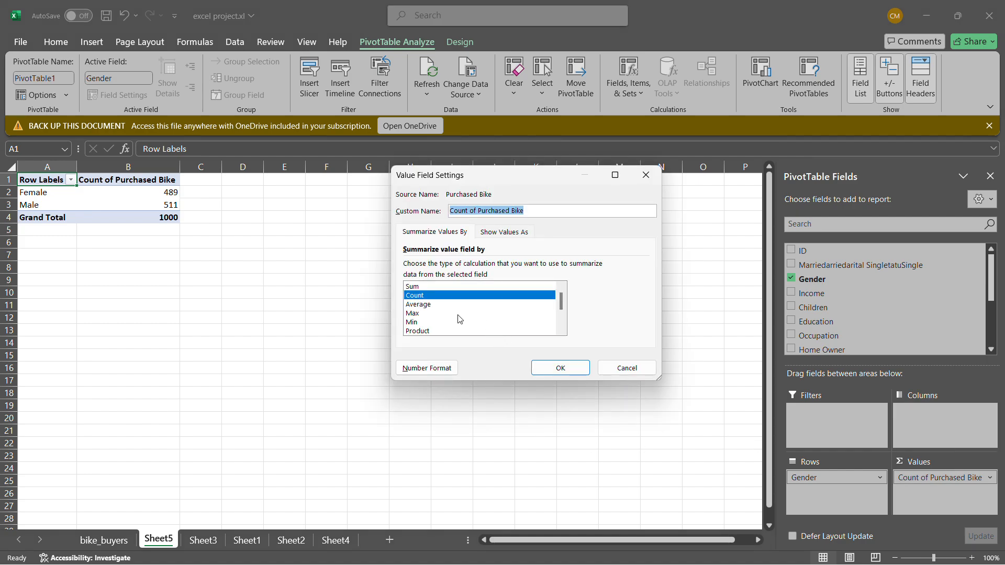
click(427, 285)
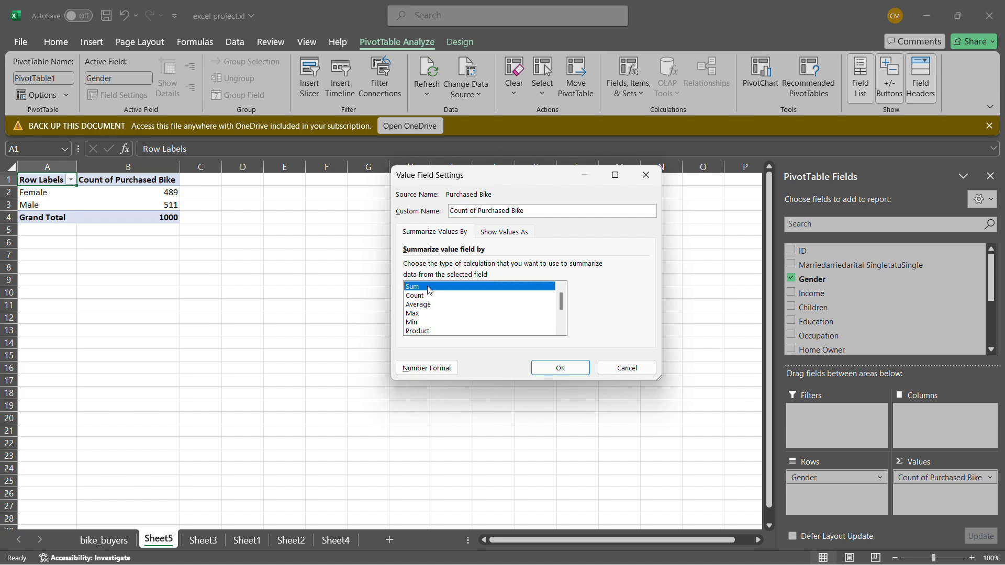
click(559, 368)
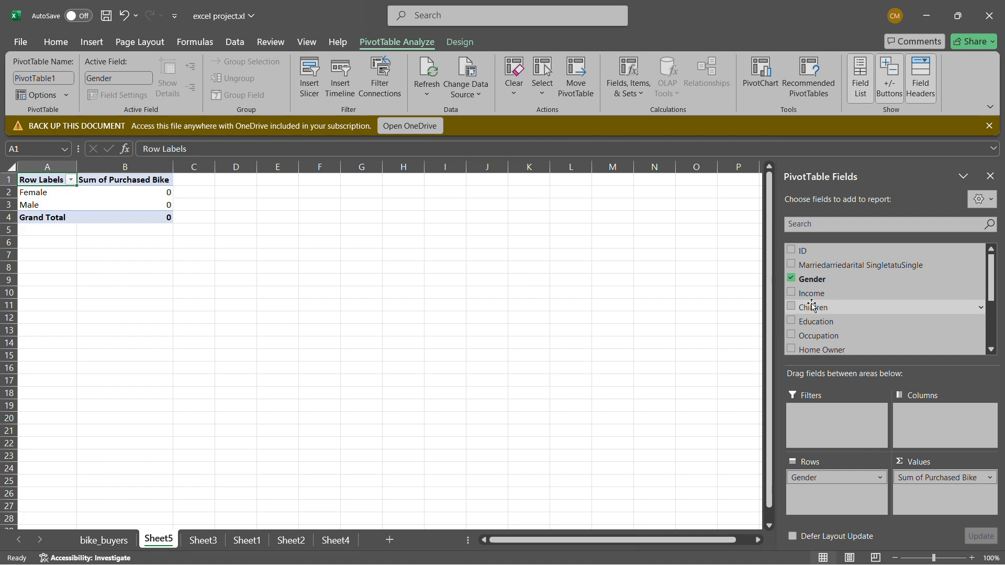
Add the Income field below Gender in the PivotTable's Rows area and move it to the Values area
scroll(812, 306, down, 4)
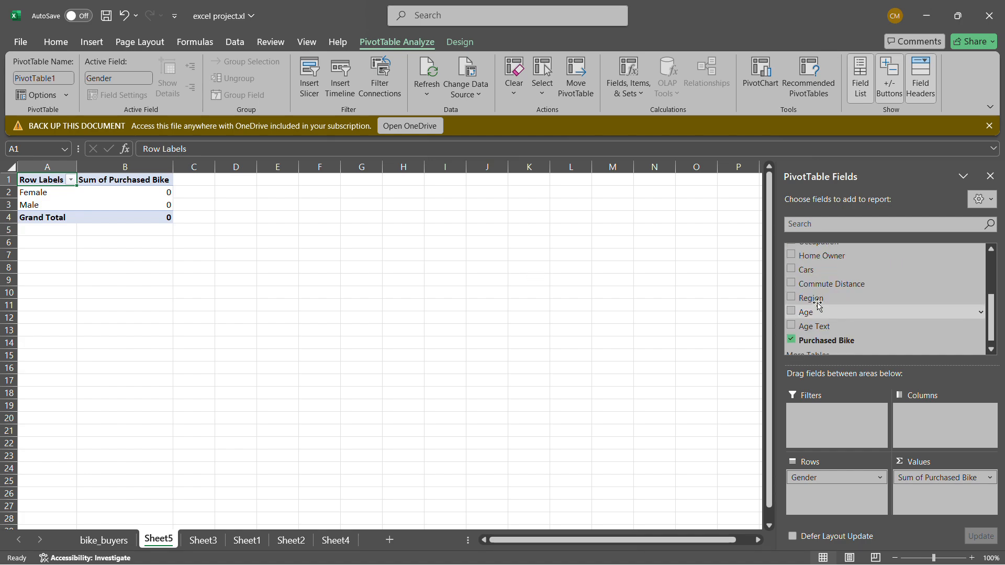
scroll(819, 308, down, 1)
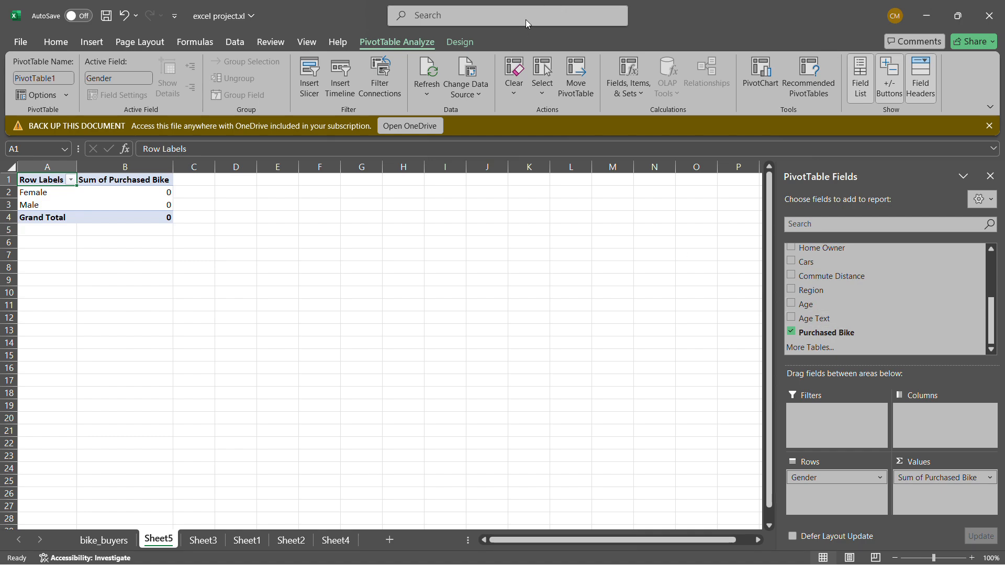
click(437, 24)
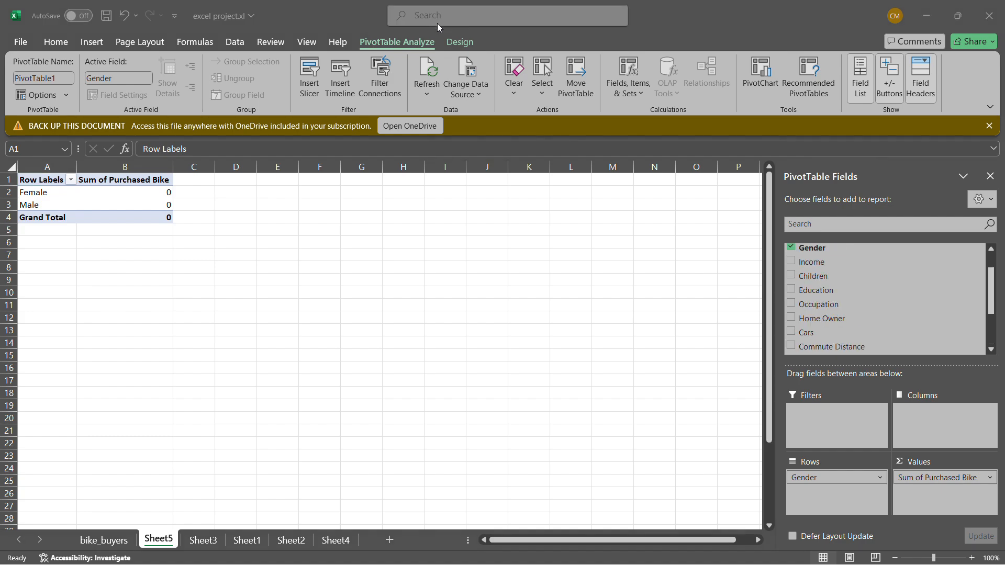
scroll(802, 265, up, 1)
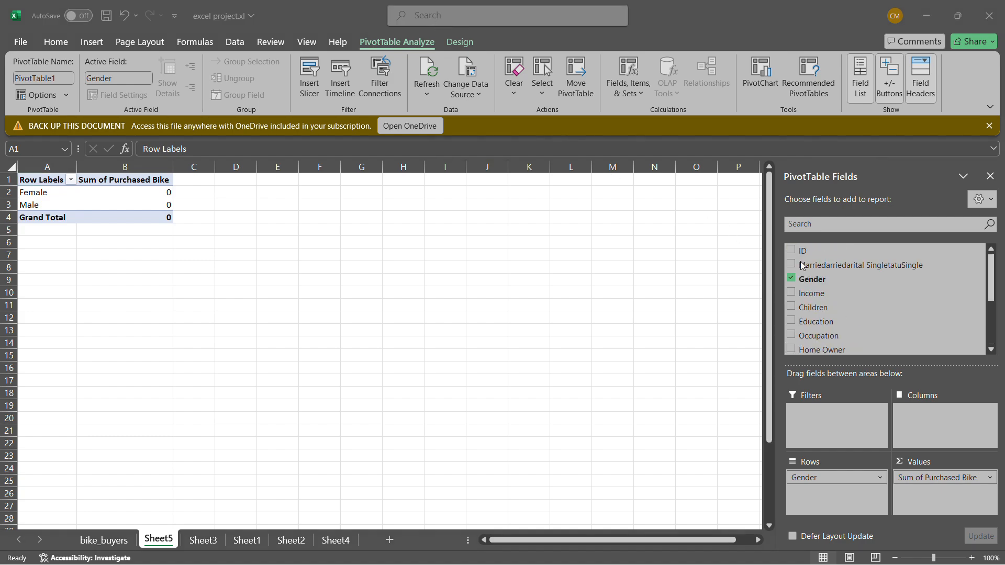
scroll(802, 265, down, 3)
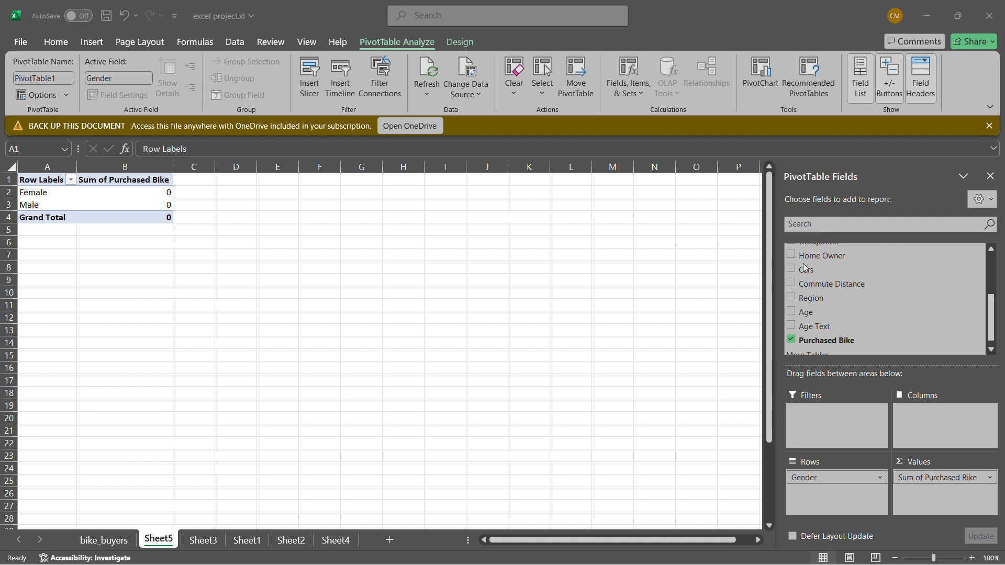
scroll(827, 283, up, 3)
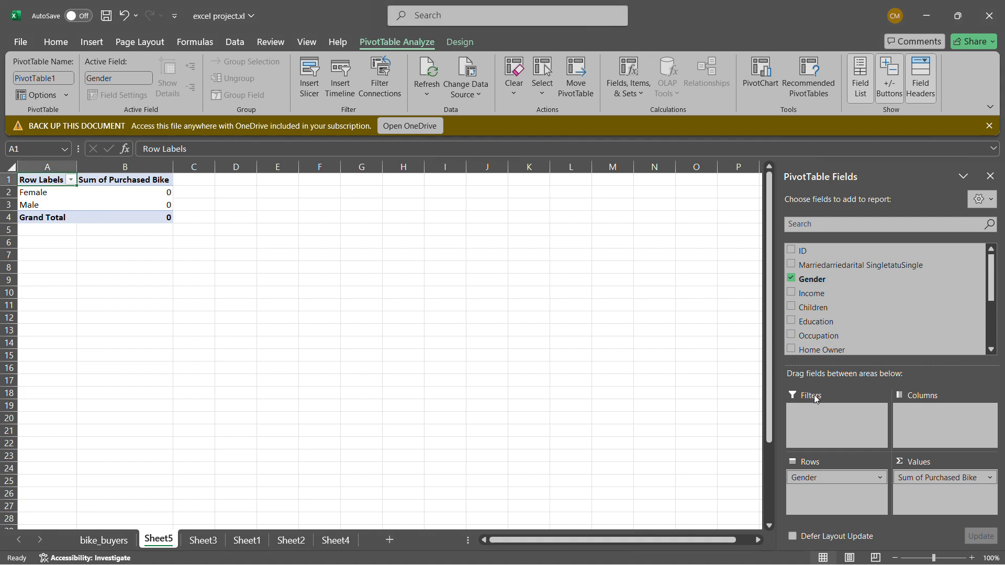
click(810, 292)
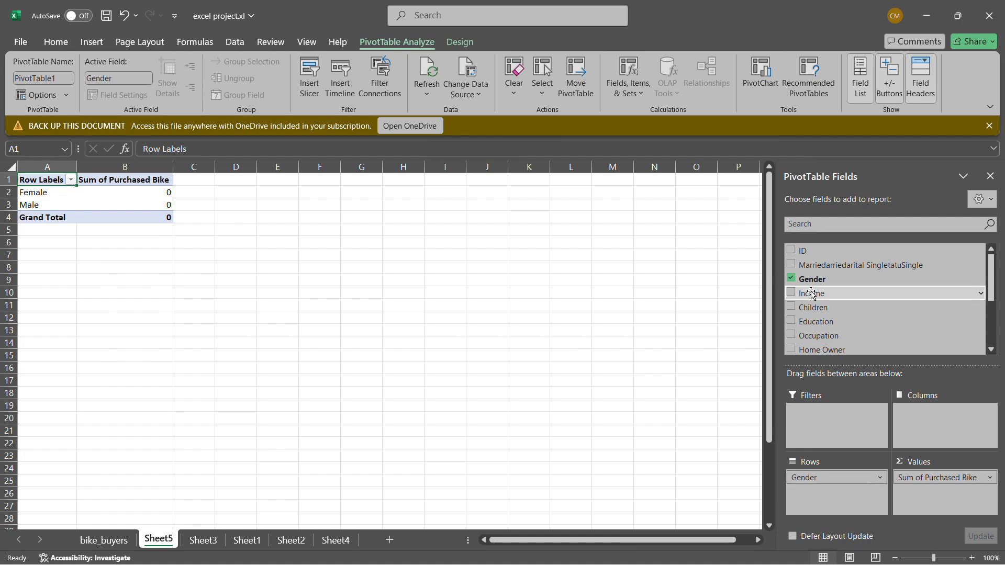
drag(811, 292, 824, 490)
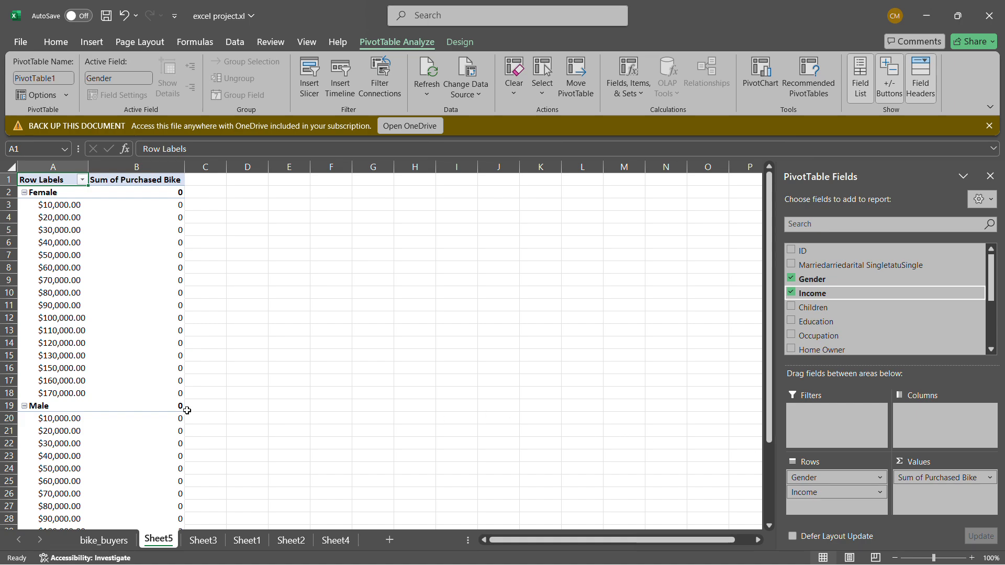
mouse_move(129, 368)
drag(819, 495, 925, 495)
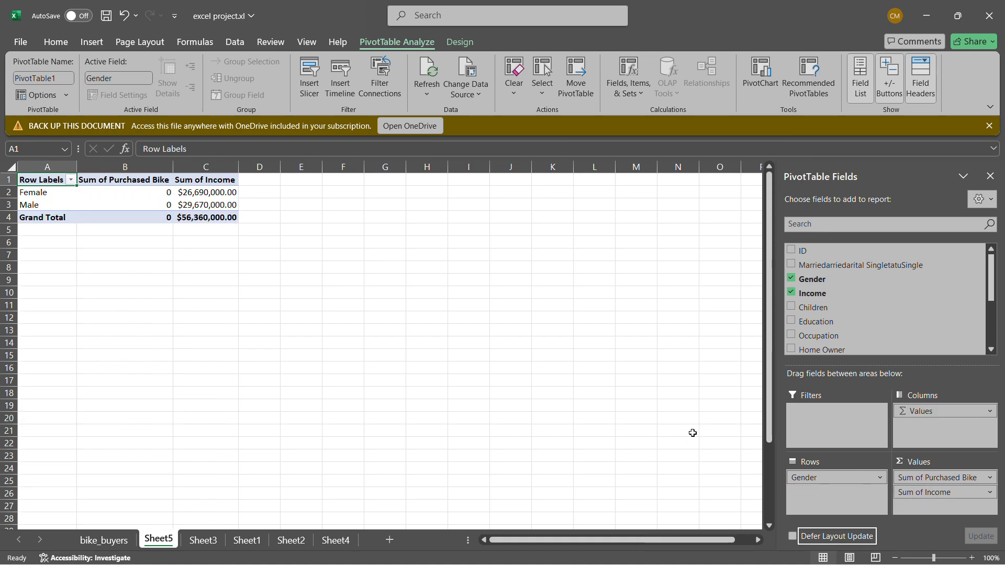